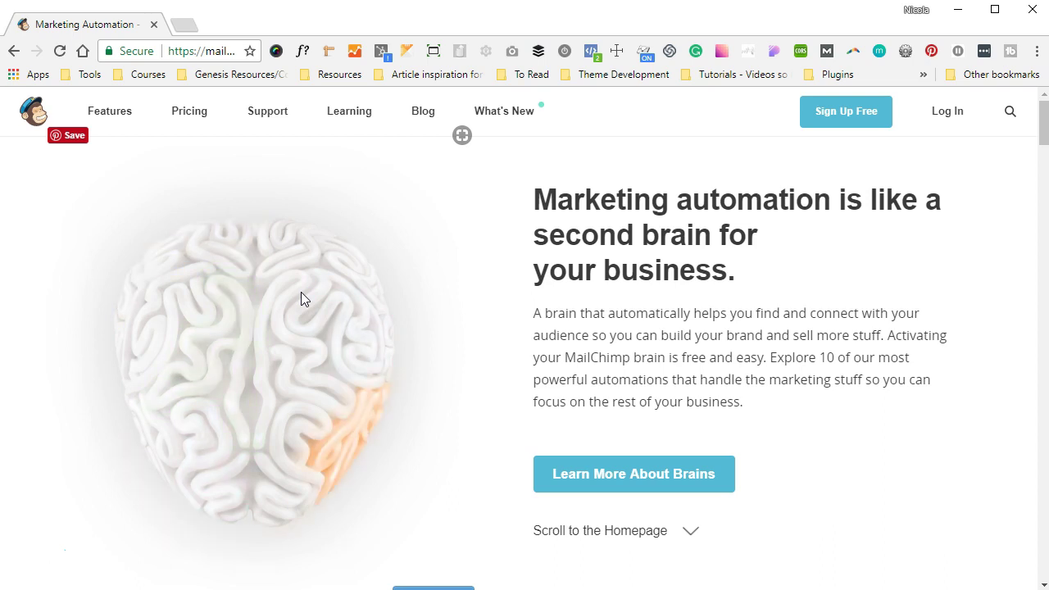
Go from the MailChimp homepage to the Log In page.
{"action": "left_click", "coordinate": [947, 115]}
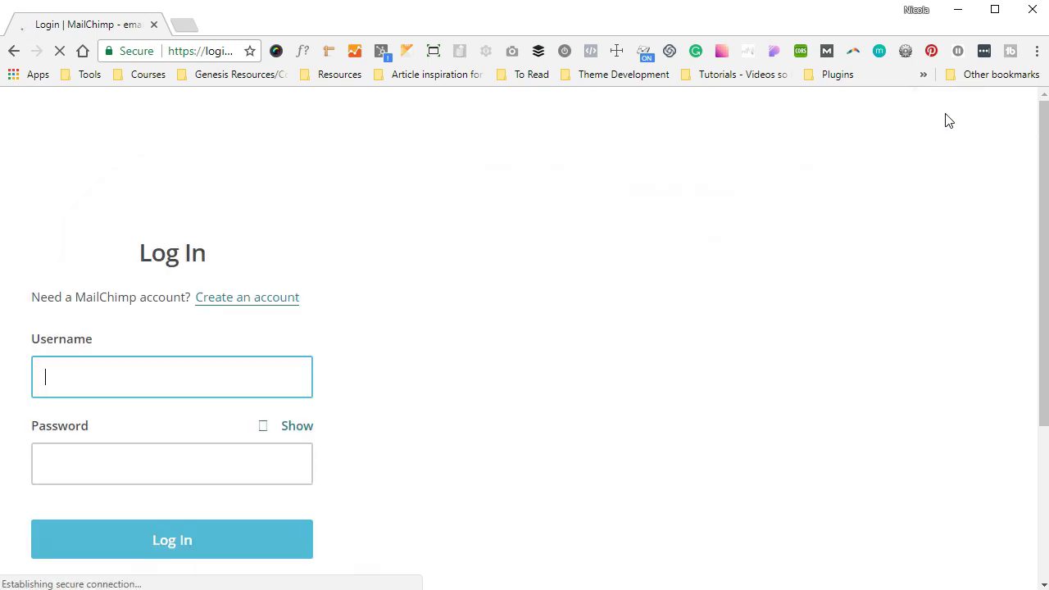
Sign in to MailChimp with the account's username and password.
{"action": "key", "text": "Tab"}
{"action": "type", "text": "••••••••••••••••"}
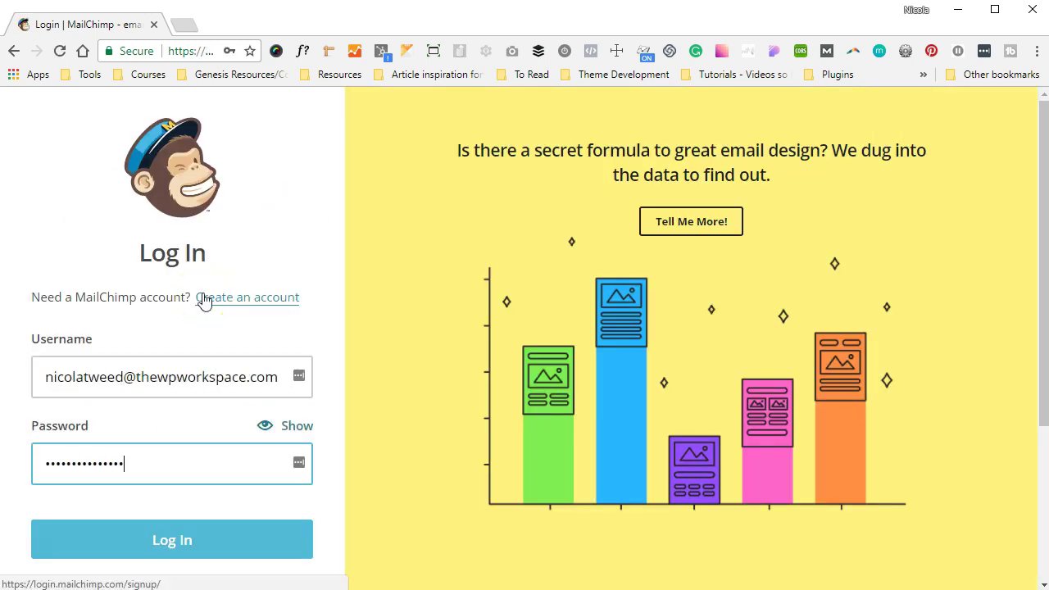
{"action": "left_click", "coordinate": [150, 534]}
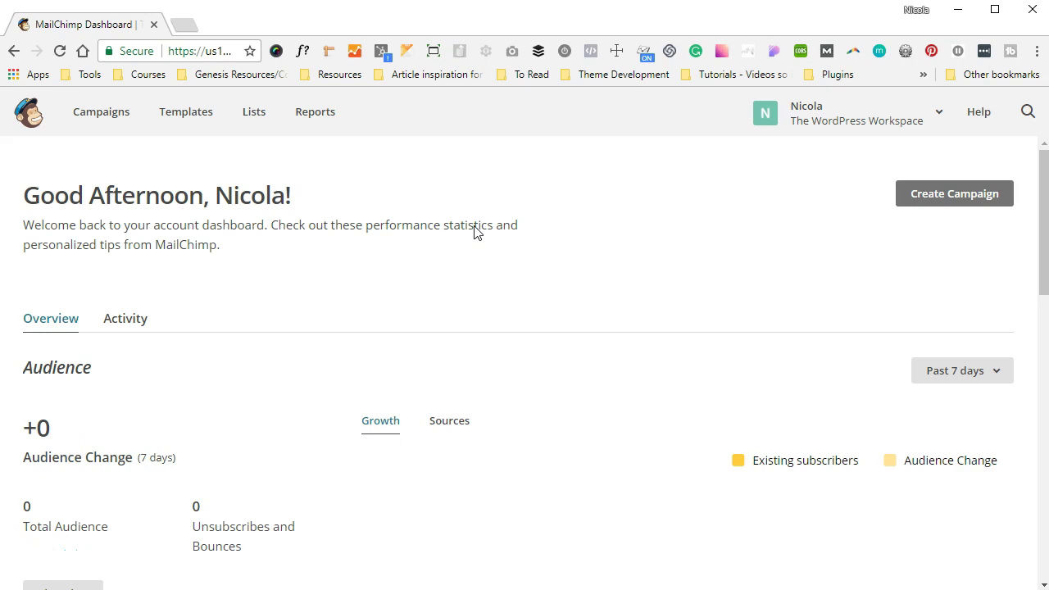
{"action": "left_click", "coordinate": [272, 131]}
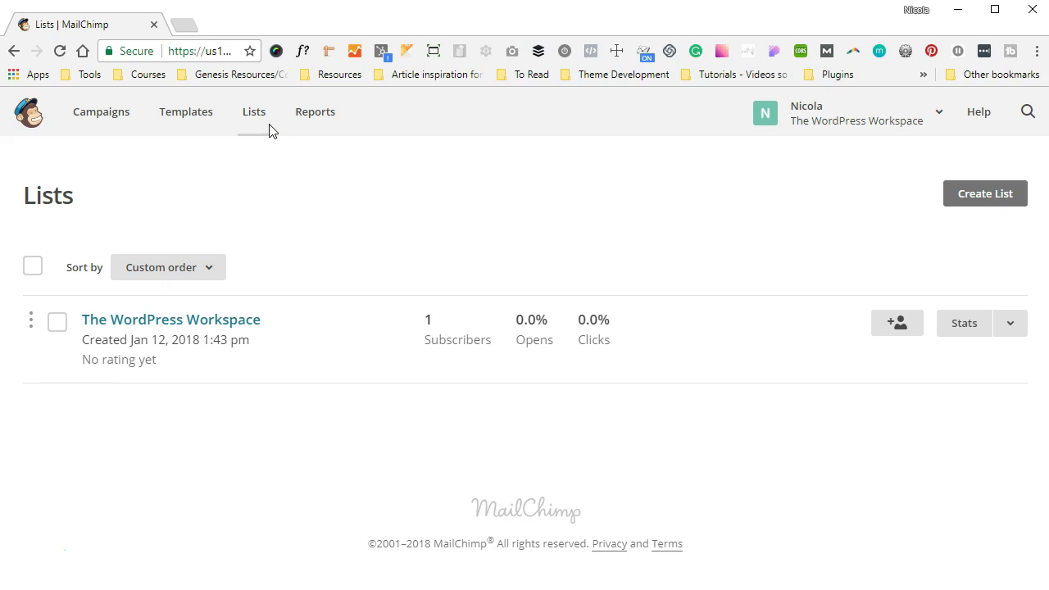
{"action": "left_click", "coordinate": [172, 325]}
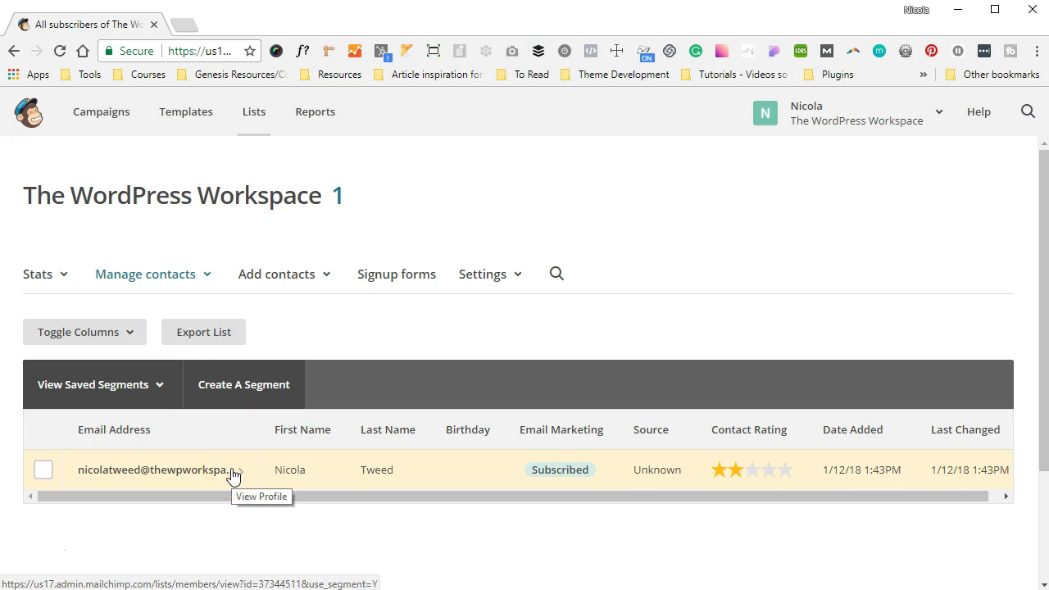
{"action": "left_click", "coordinate": [253, 116]}
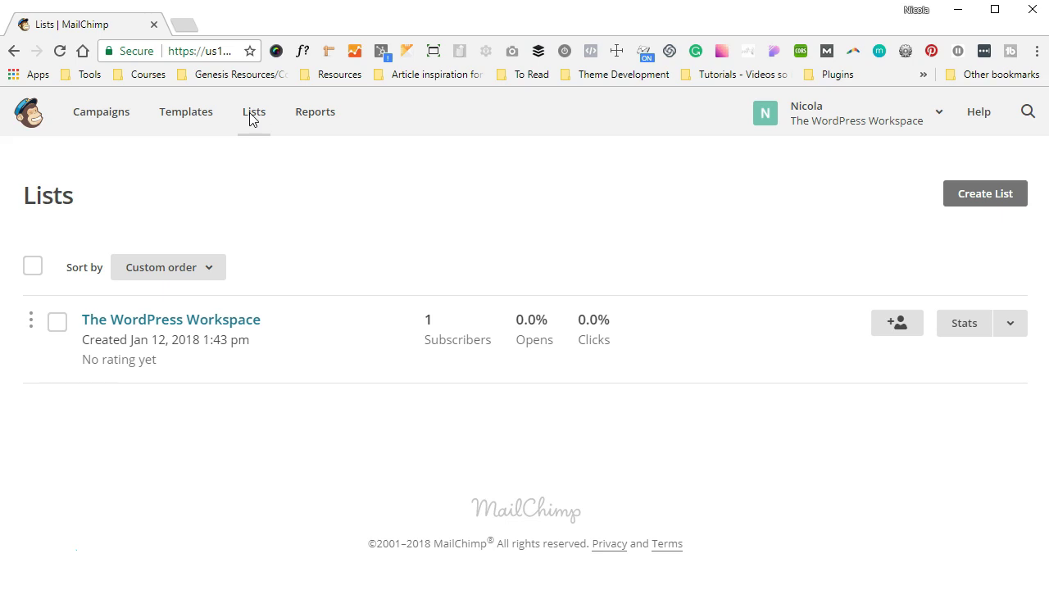
Start a new list instead of groups to get a blank Create List form.
{"action": "left_click", "coordinate": [398, 155]}
{"action": "left_click", "coordinate": [978, 196]}
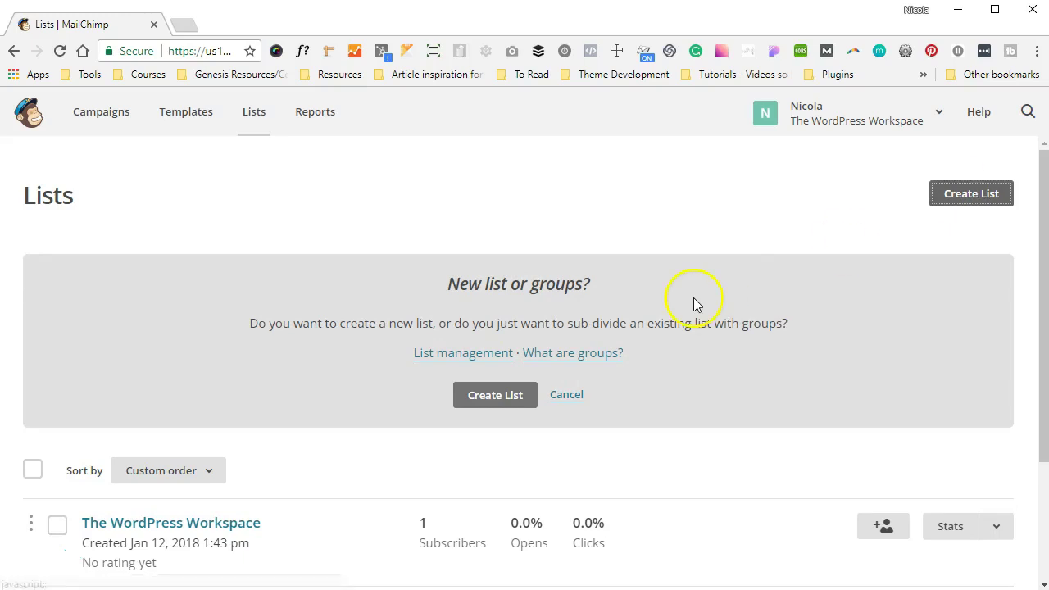
{"action": "left_click", "coordinate": [492, 394]}
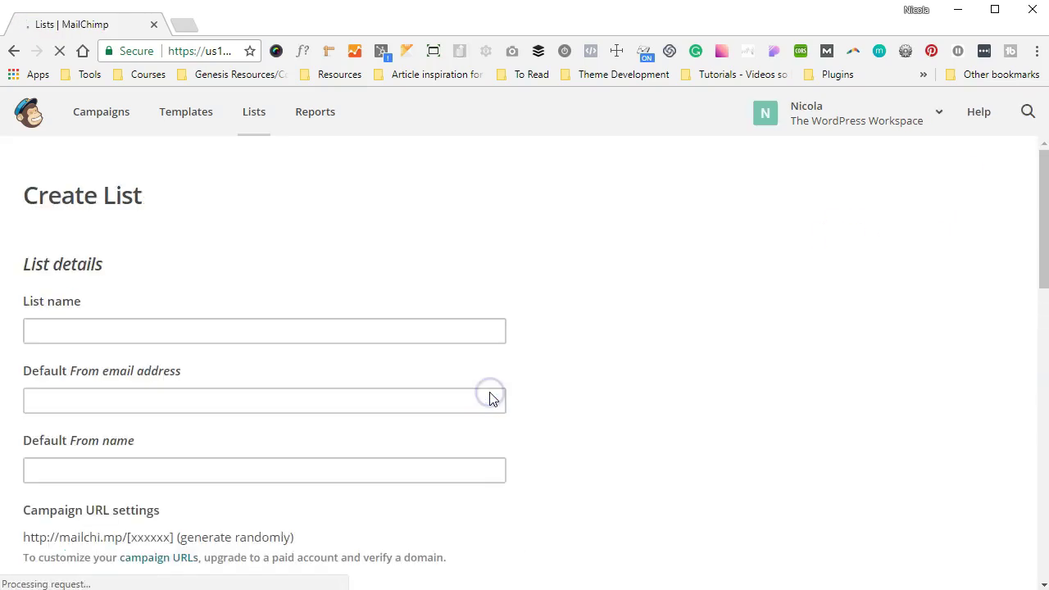
Enter 'SEO Masterclass with The WordPress Workspace' as the list name, fixing the typo.
{"action": "left_click", "coordinate": [418, 334]}
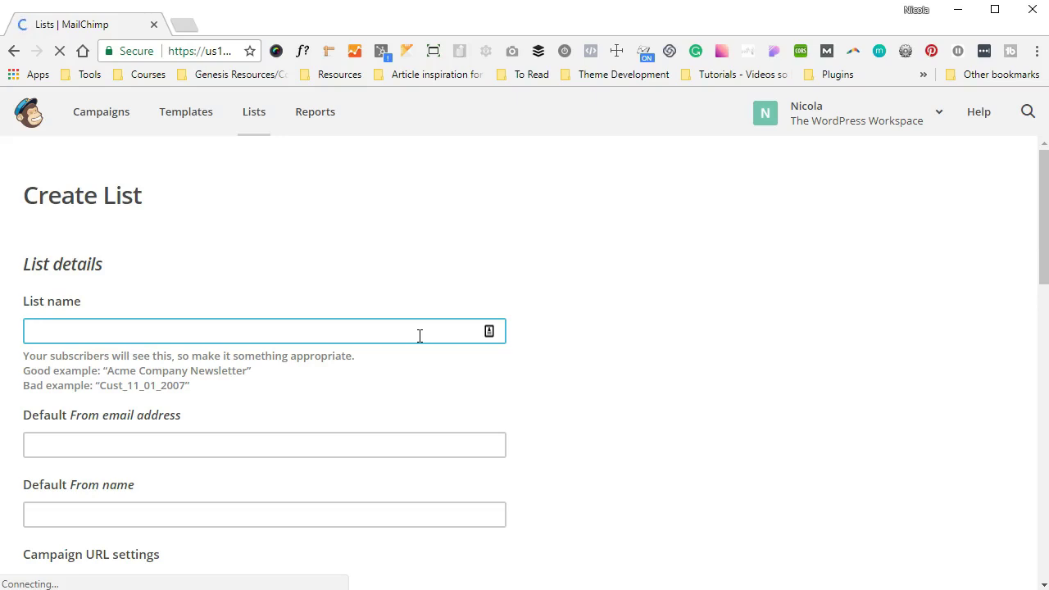
{"action": "type", "text": "S"}
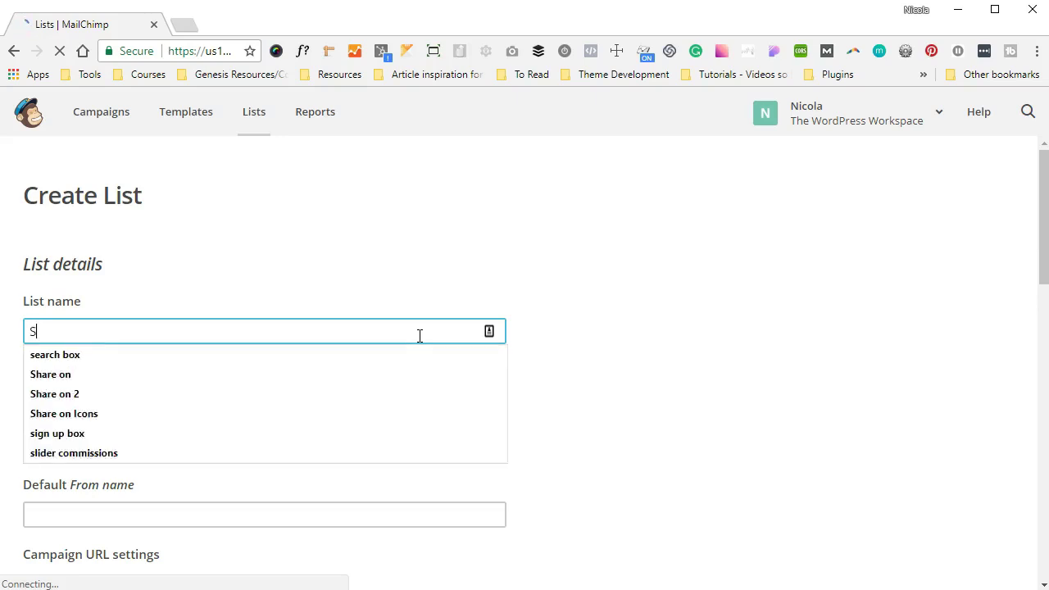
{"action": "type", "text": "EO M"}
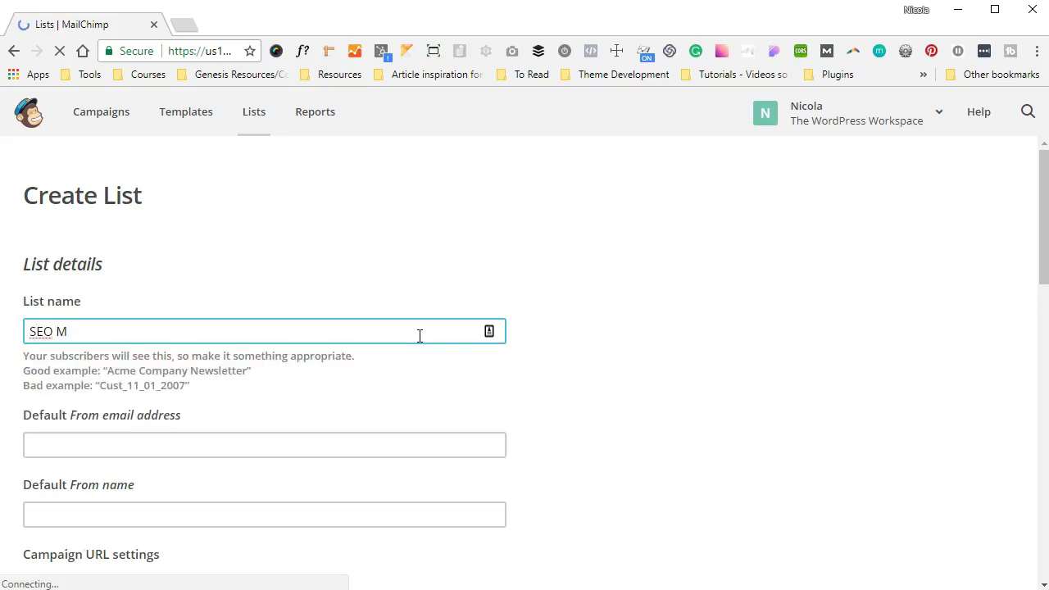
{"action": "type", "text": "asterclas"}
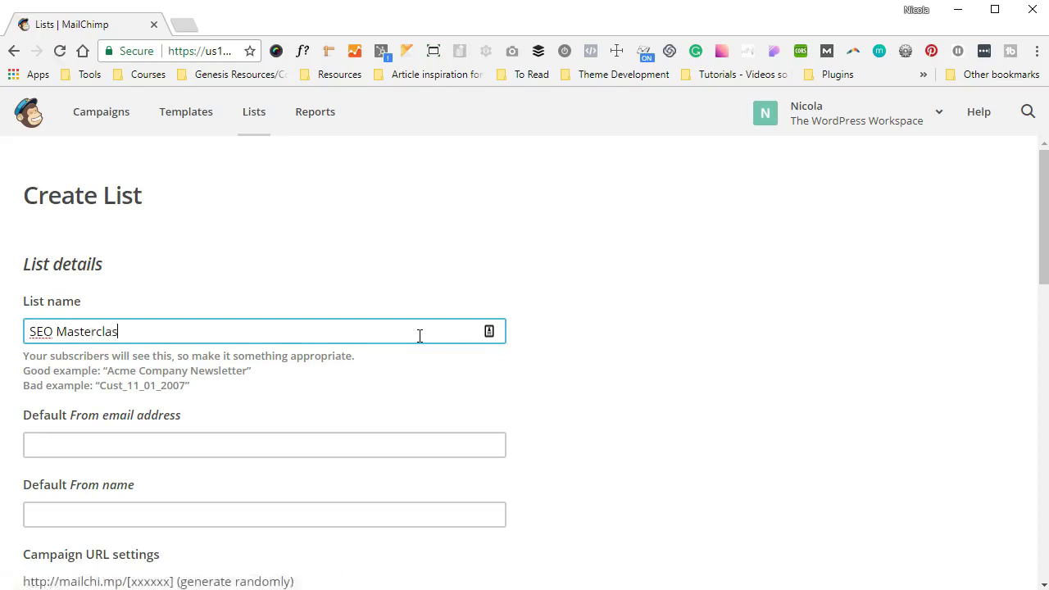
{"action": "type", "text": "s with The WordPress WOrk"}
{"action": "key", "text": "BackSpace"}
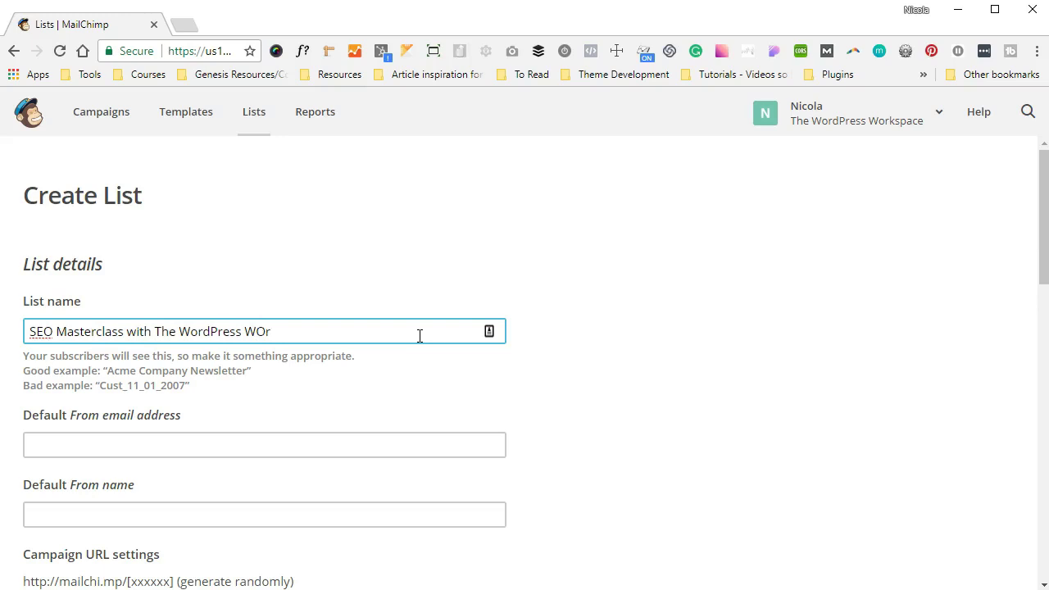
{"action": "key", "text": "BackSpace"}
{"action": "key", "text": "BackSpace"}
{"action": "type", "text": "orkspace"}
{"action": "left_click", "coordinate": [195, 434]}
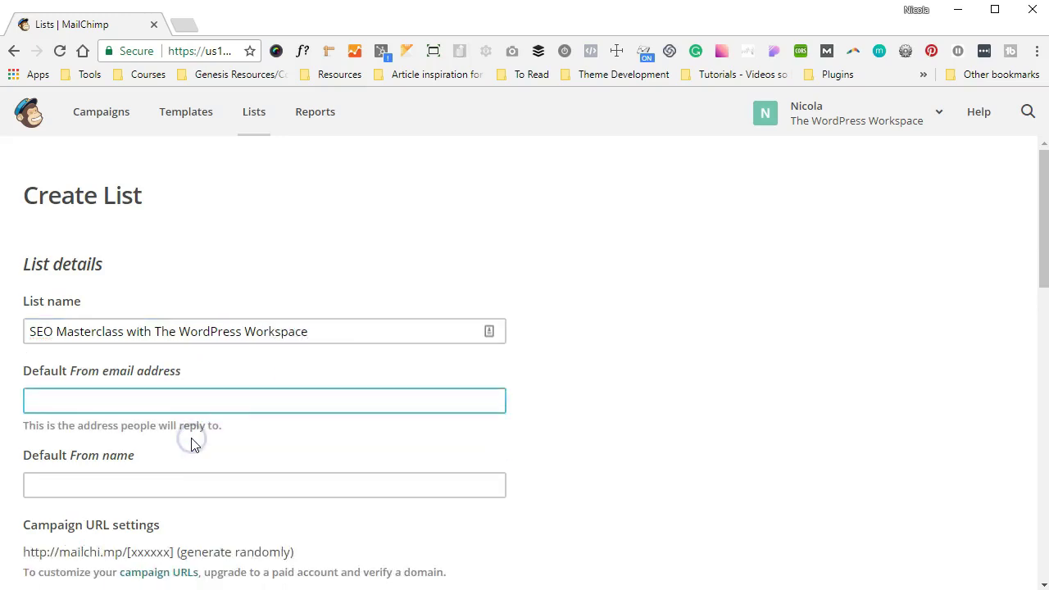
{"action": "left_click", "coordinate": [323, 332]}
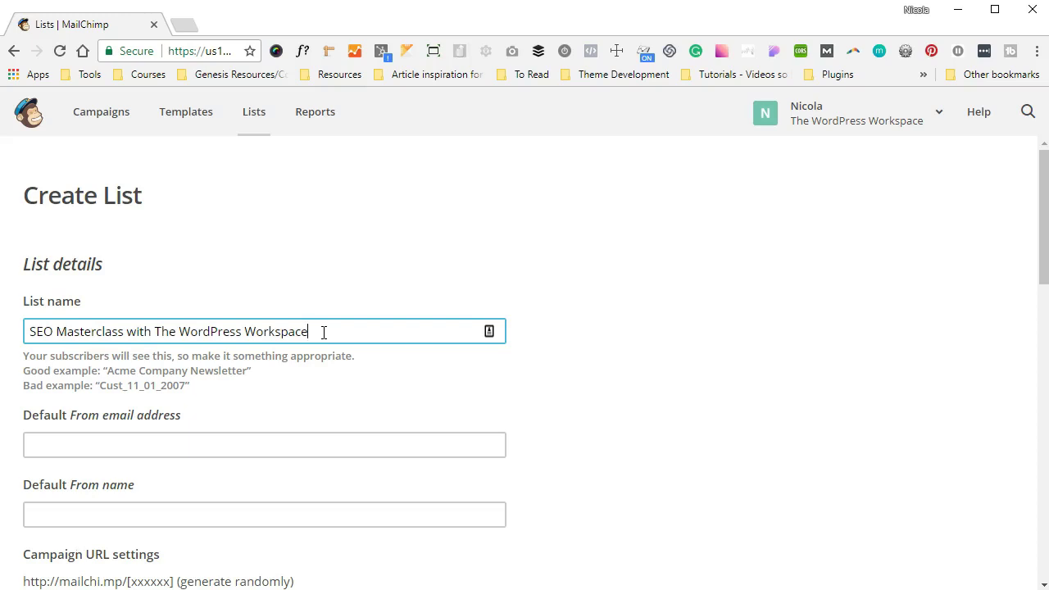
Enter the sender's e-mail as default From email and 'The WordPress Workspace' as From name.
{"action": "scroll", "coordinate": [323, 332], "scroll_direction": "down", "scroll_amount": 1}
{"action": "left_click", "coordinate": [188, 351]}
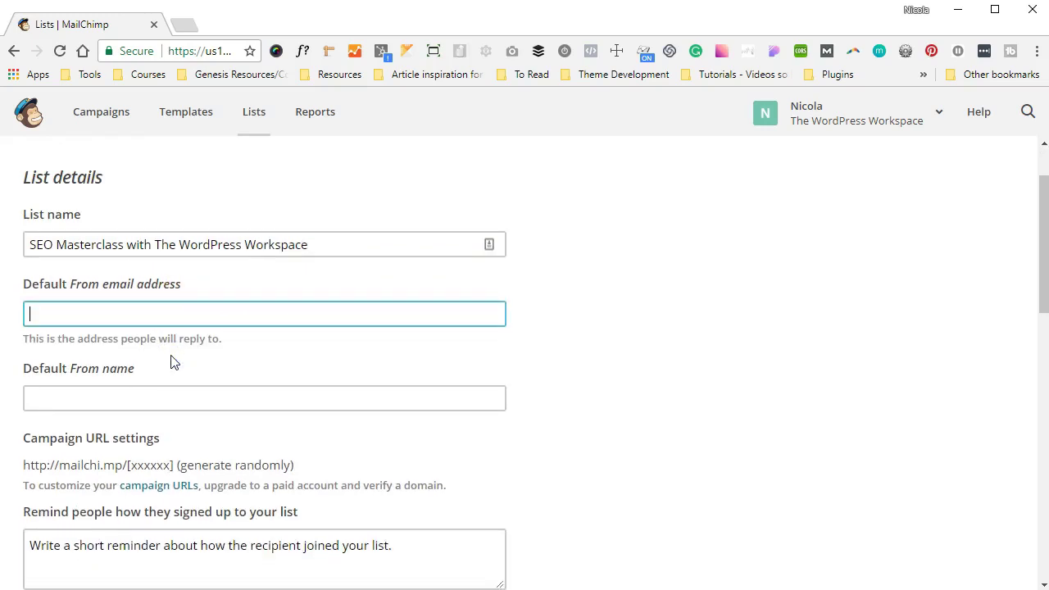
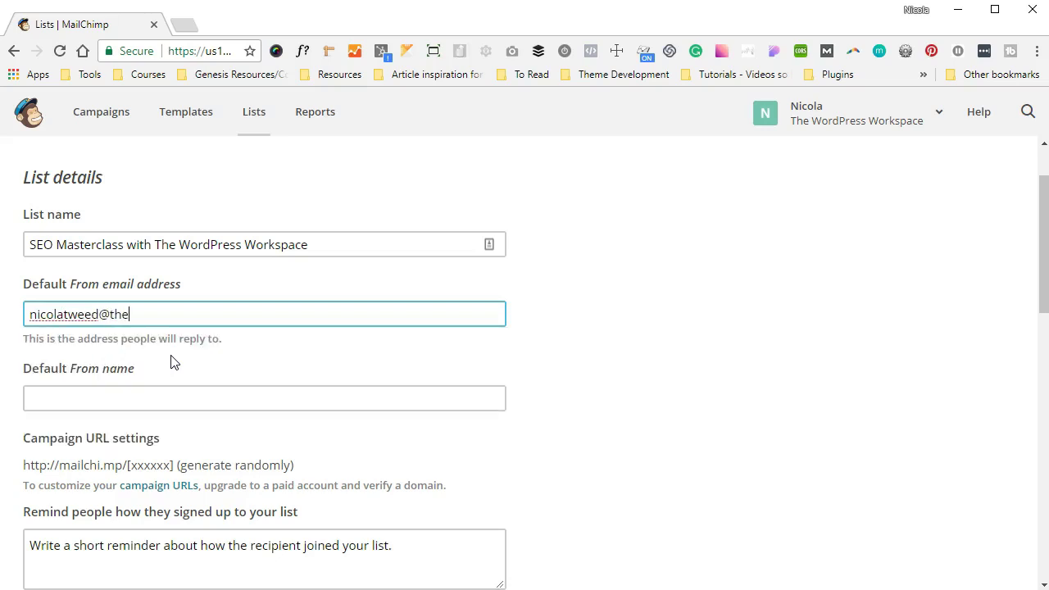
{"action": "key", "text": "Tab"}
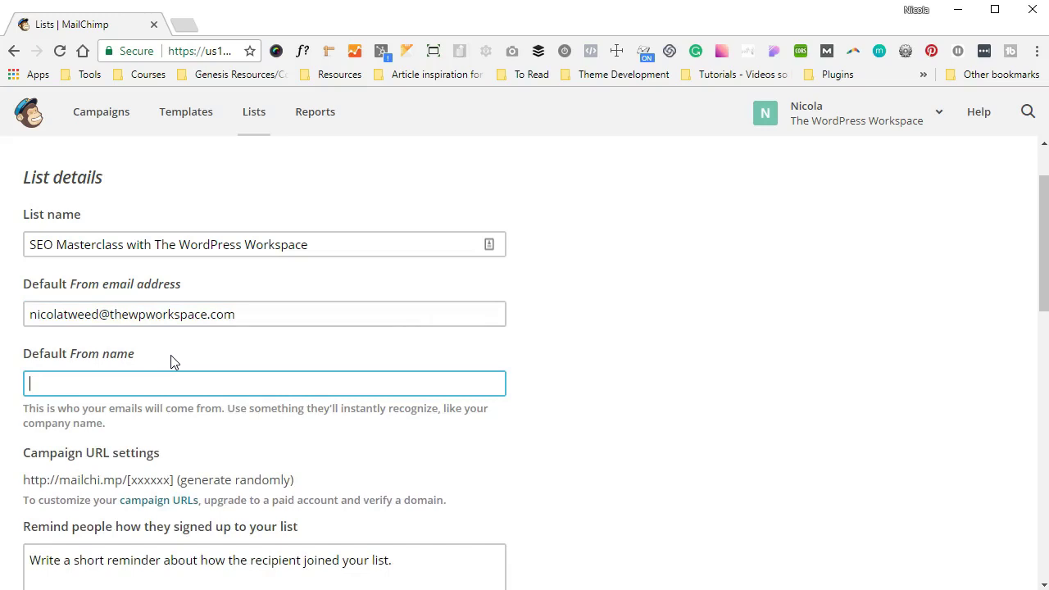
{"action": "type", "text": "The WordPress Workspace"}
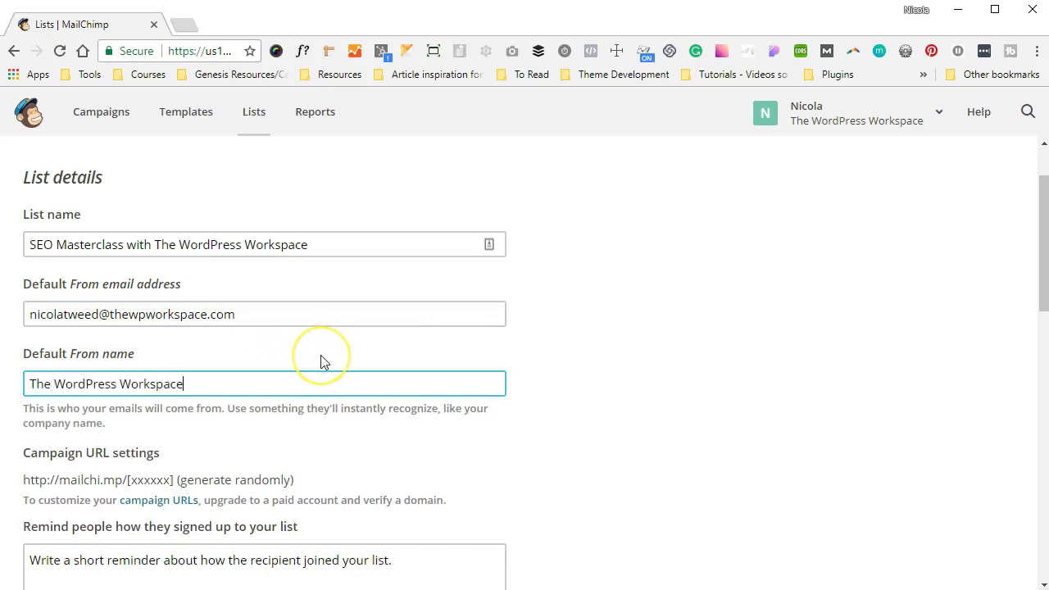
{"action": "scroll", "coordinate": [320, 360], "scroll_direction": "down", "scroll_amount": 1}
{"action": "scroll", "coordinate": [320, 362], "scroll_direction": "down", "scroll_amount": 2}
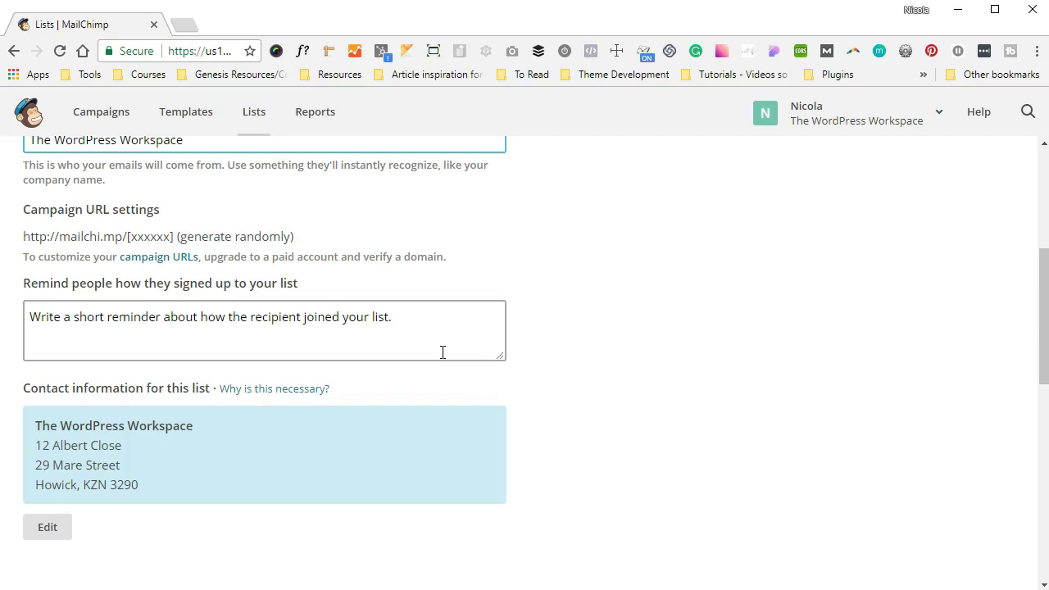
Write the reminder 'You are receiving this email because you opted in for the SEO Masterclass with The WordPress Workspace'.
{"action": "left_click", "coordinate": [433, 326]}
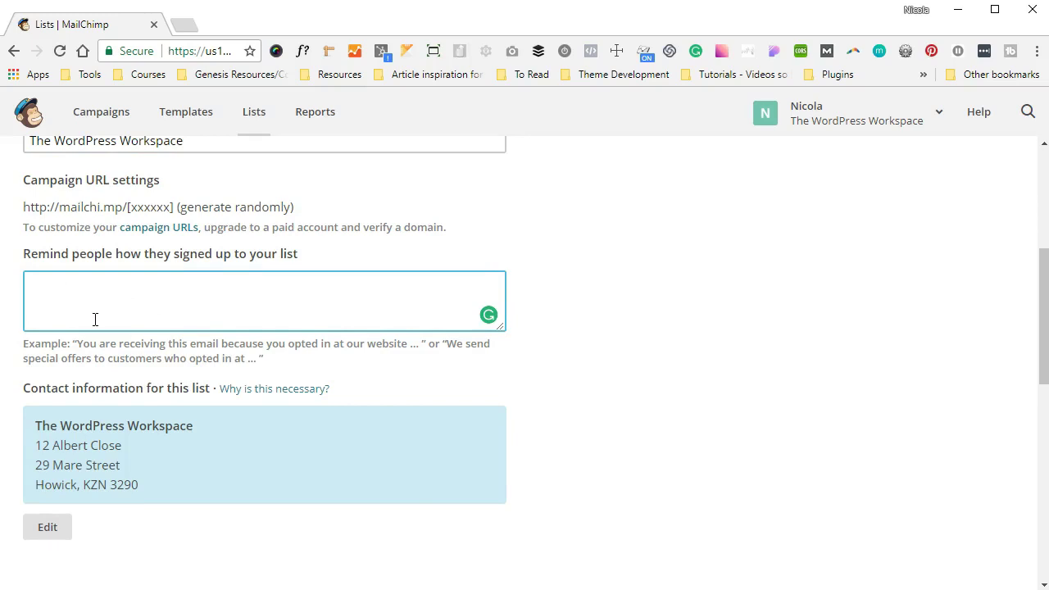
{"action": "type", "text": "You are receiv"}
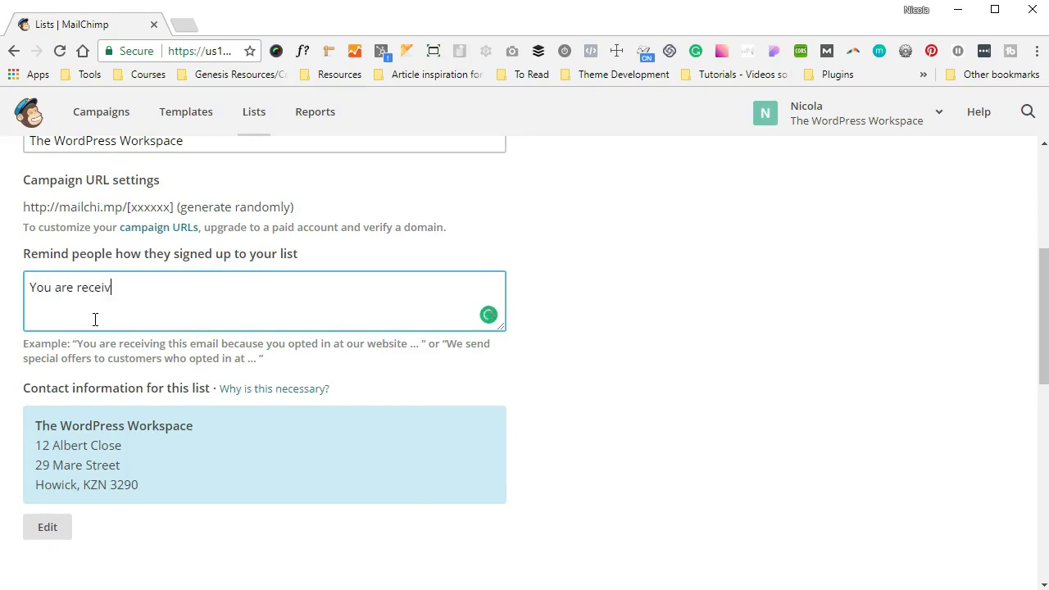
{"action": "type", "text": "ing this email beca"}
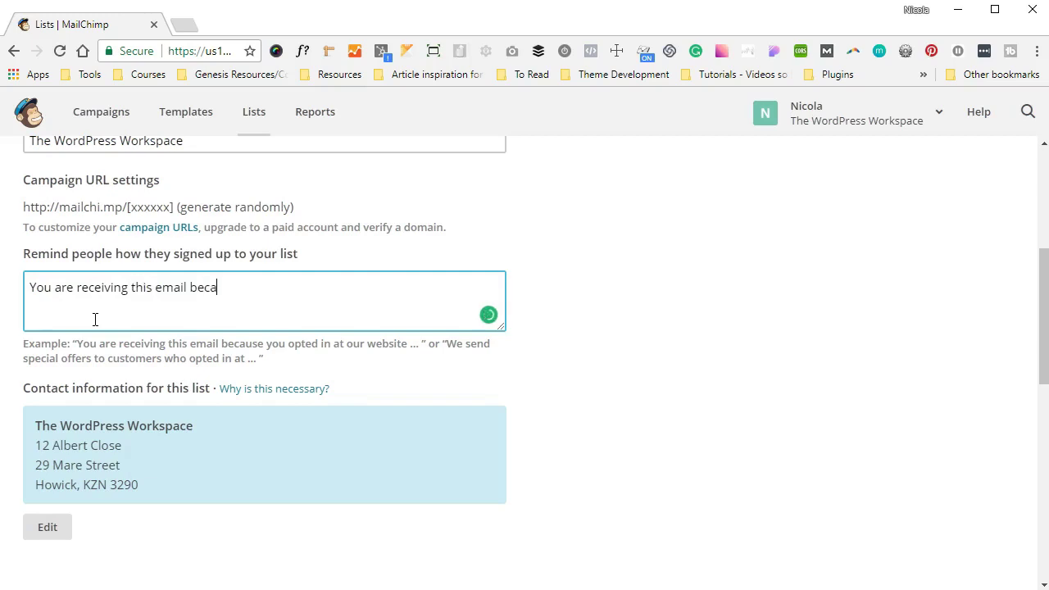
{"action": "type", "text": "use you opted in for the SEO"}
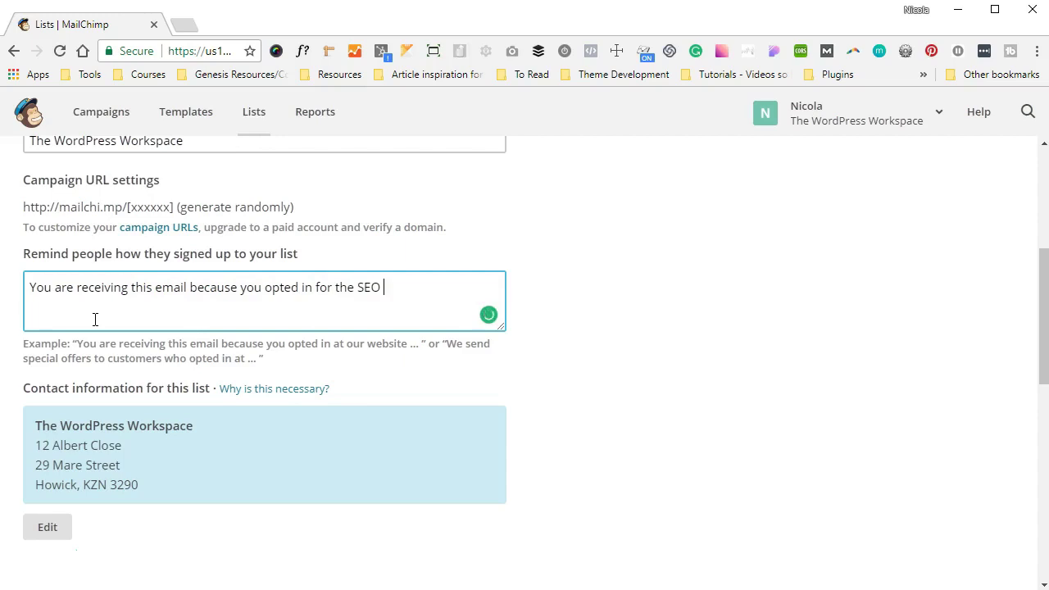
{"action": "type", "text": "Masterclass with The WordPress Workspac"}
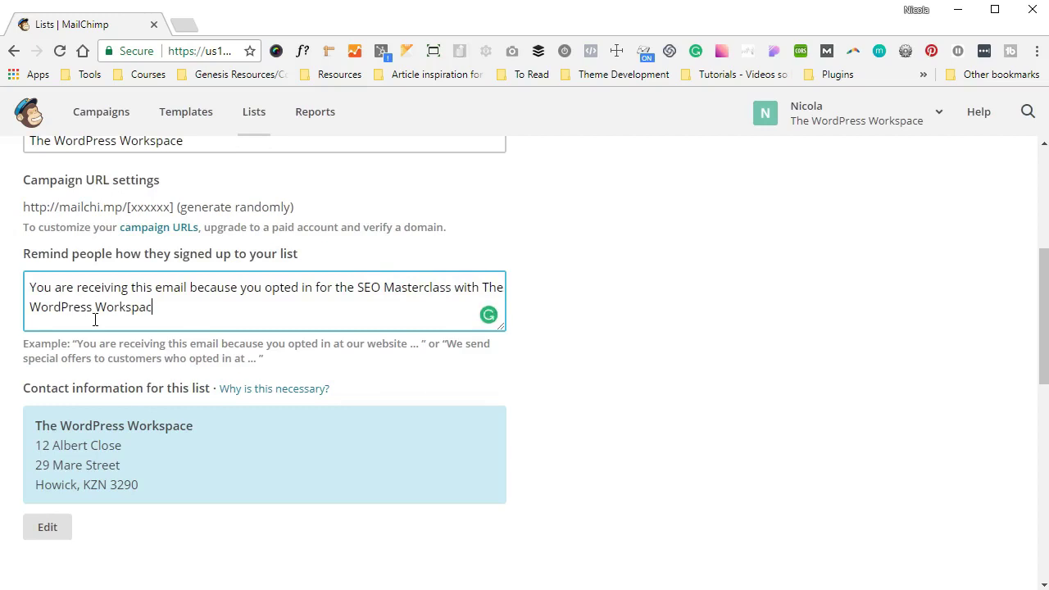
{"action": "type", "text": "e"}
{"action": "scroll", "coordinate": [569, 363], "scroll_direction": "down", "scroll_amount": 1}
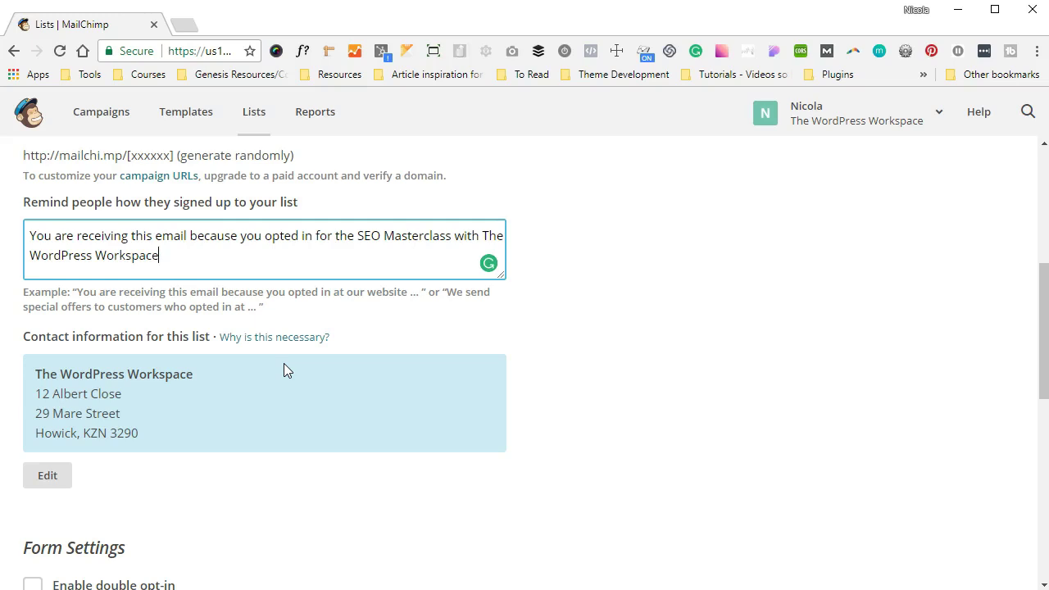
Tick the Daily summary notification checkbox and save the new list.
{"action": "scroll", "coordinate": [284, 364], "scroll_direction": "down", "scroll_amount": 3}
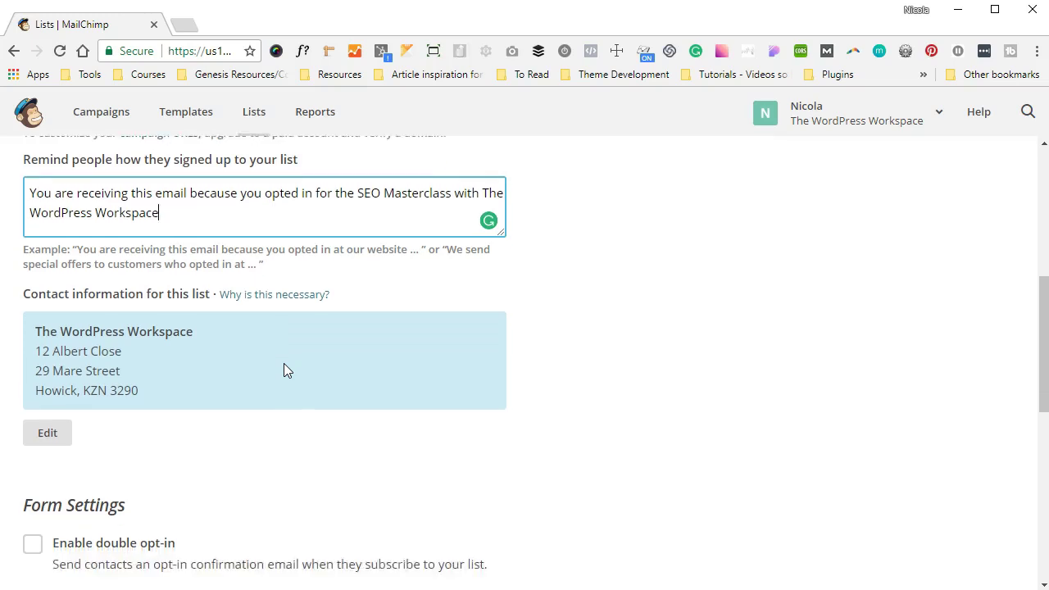
{"action": "scroll", "coordinate": [287, 371], "scroll_direction": "down", "scroll_amount": 1}
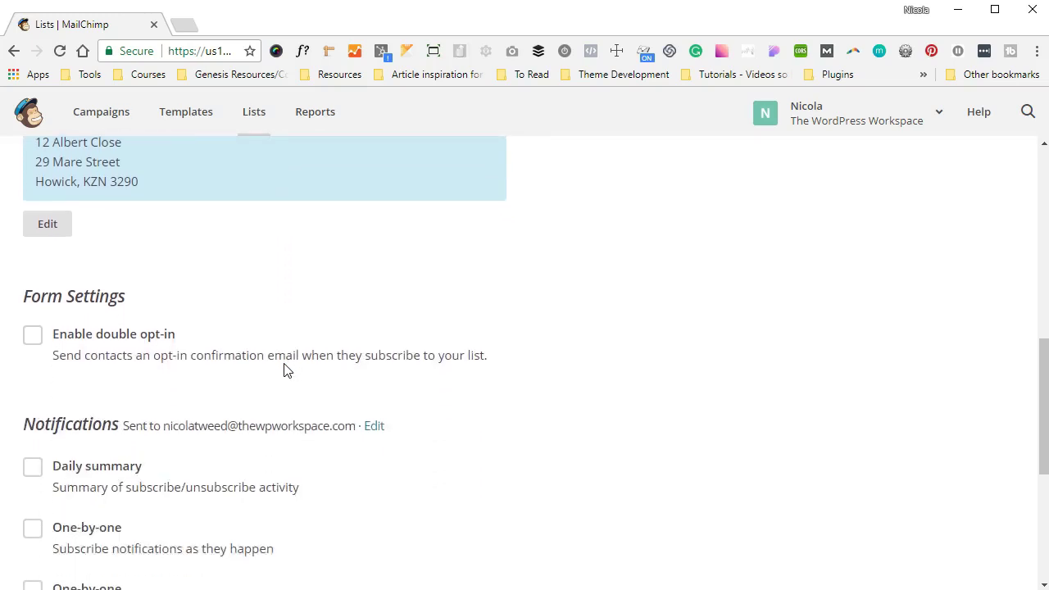
{"action": "scroll", "coordinate": [286, 369], "scroll_direction": "down", "scroll_amount": 1}
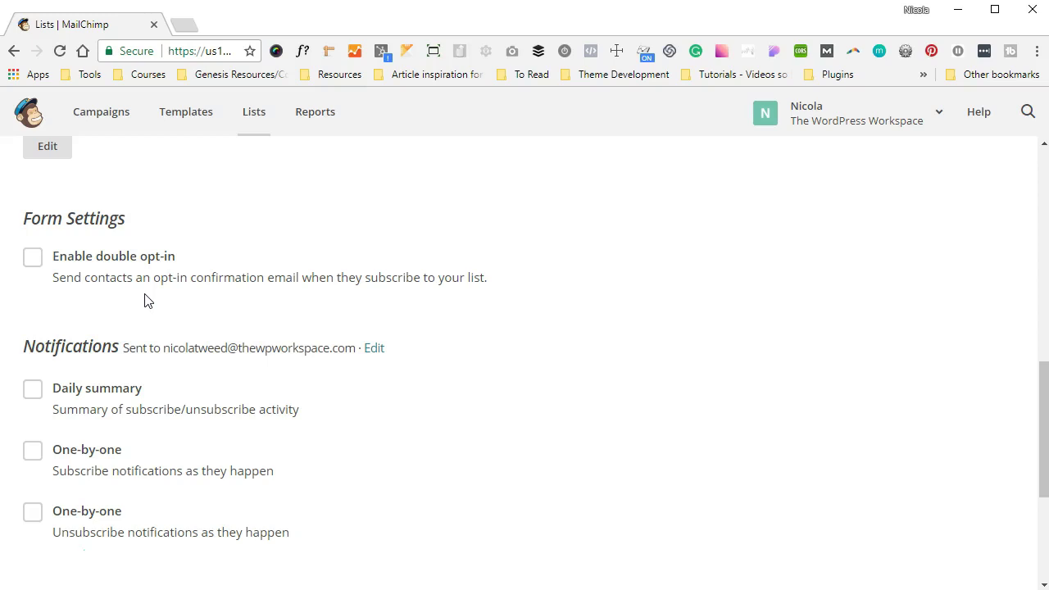
{"action": "scroll", "coordinate": [145, 301], "scroll_direction": "down", "scroll_amount": 1}
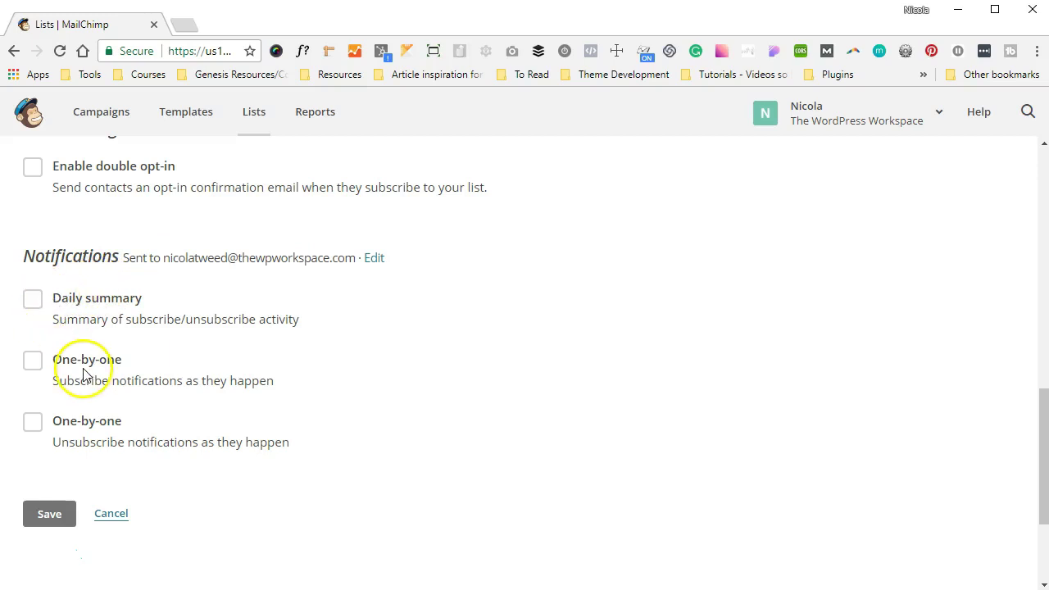
{"action": "left_click", "coordinate": [34, 304]}
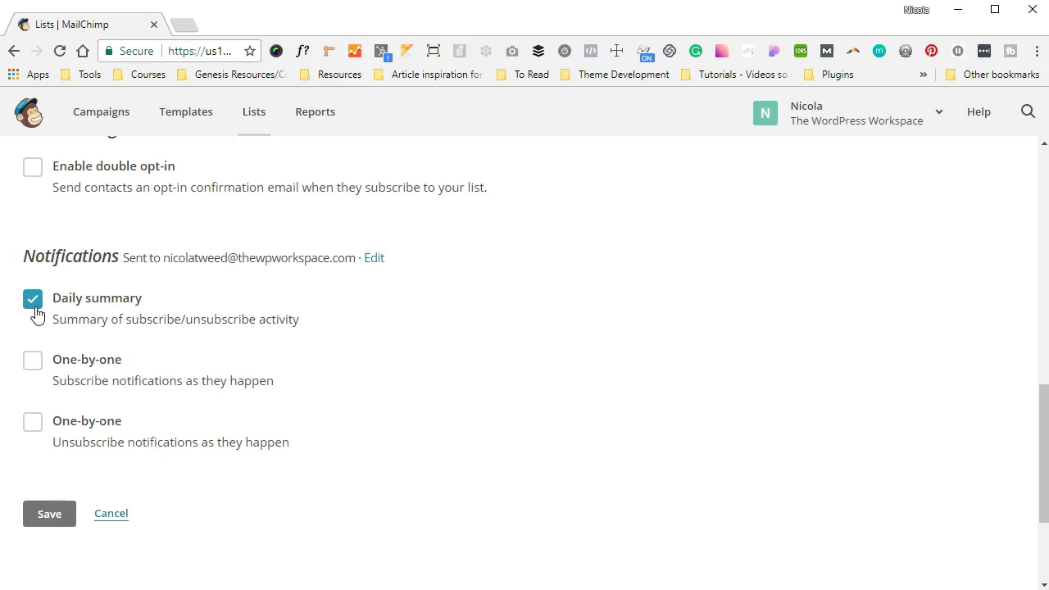
{"action": "left_click", "coordinate": [44, 522]}
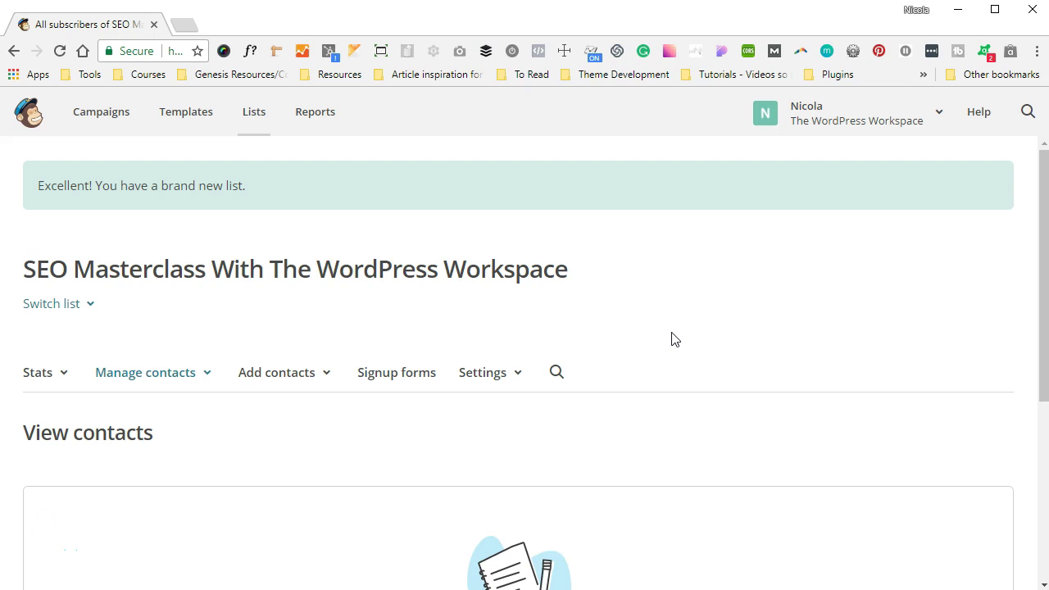
{"action": "left_click", "coordinate": [281, 207]}
{"action": "scroll", "coordinate": [385, 315], "scroll_direction": "down", "scroll_amount": 1}
{"action": "scroll", "coordinate": [385, 315], "scroll_direction": "down", "scroll_amount": 1}
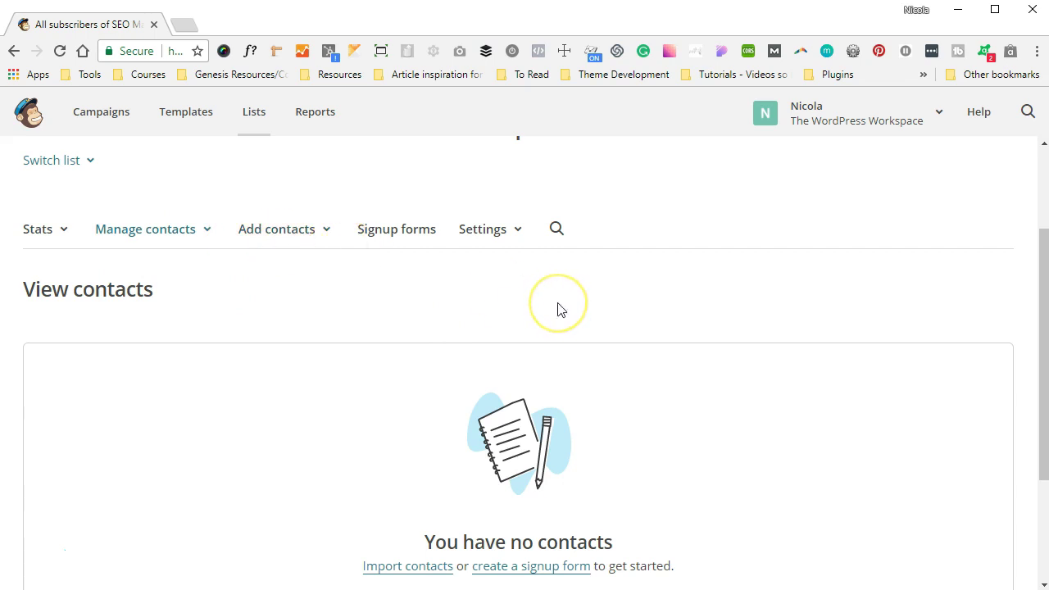
{"action": "scroll", "coordinate": [560, 308], "scroll_direction": "up", "scroll_amount": 2}
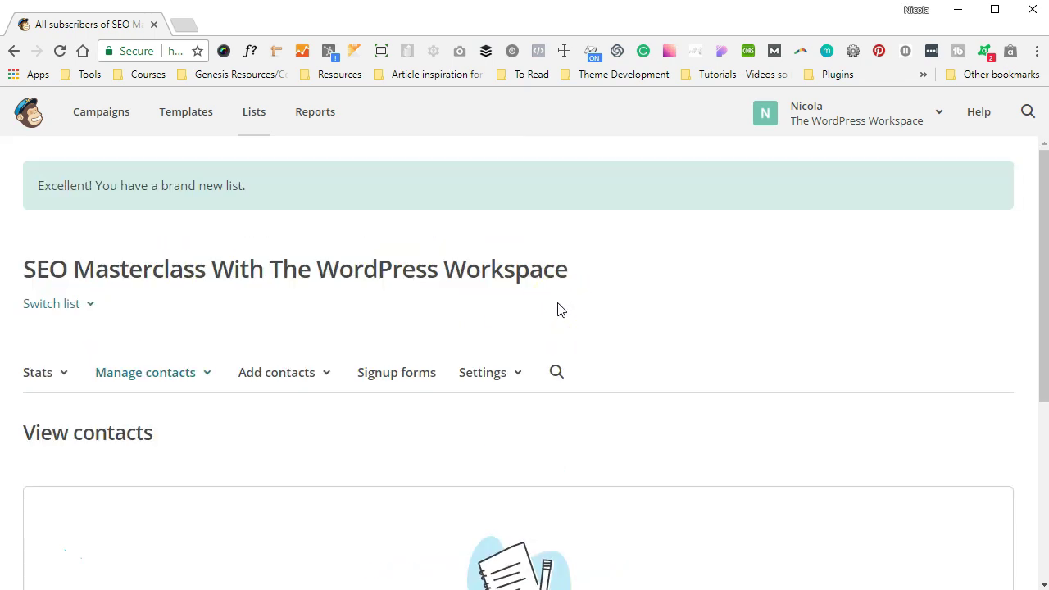